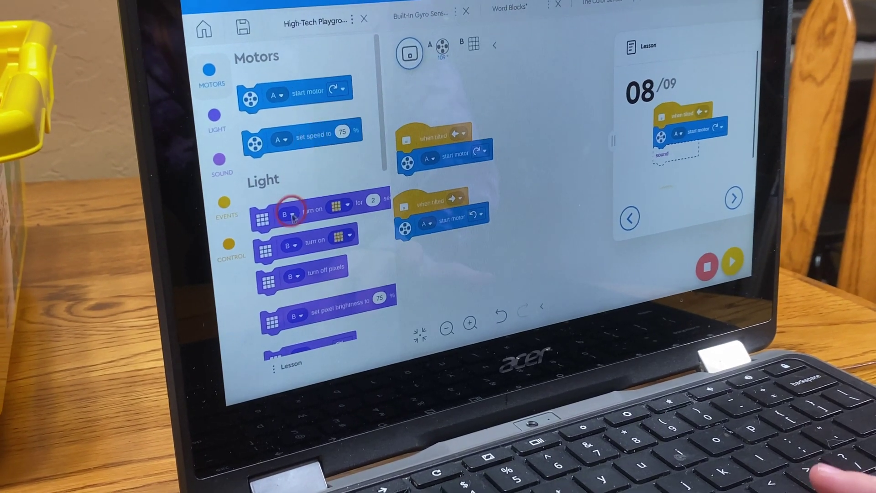
- Attach a 'B turn on' pixel light block below the start motor block
left_click_drag(301, 215, 305, 214)
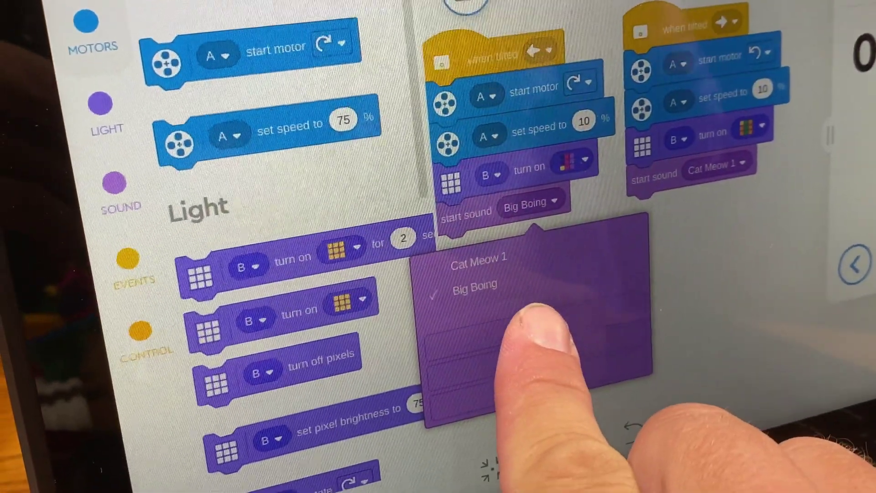
- Add Dog Bark 1 from the sound library and preview it
left_click(517, 333)
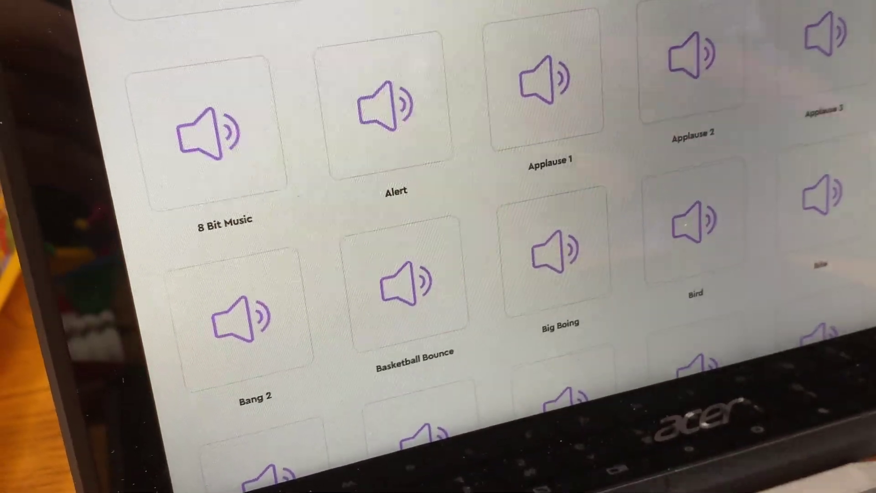
scroll(438, 247, "down", 3)
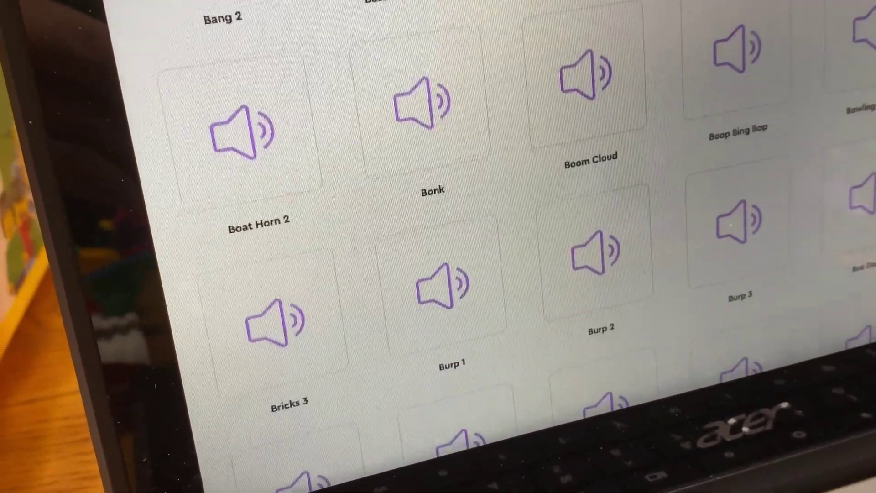
scroll(438, 247, "down", 3)
scroll(439, 246, "down", 3)
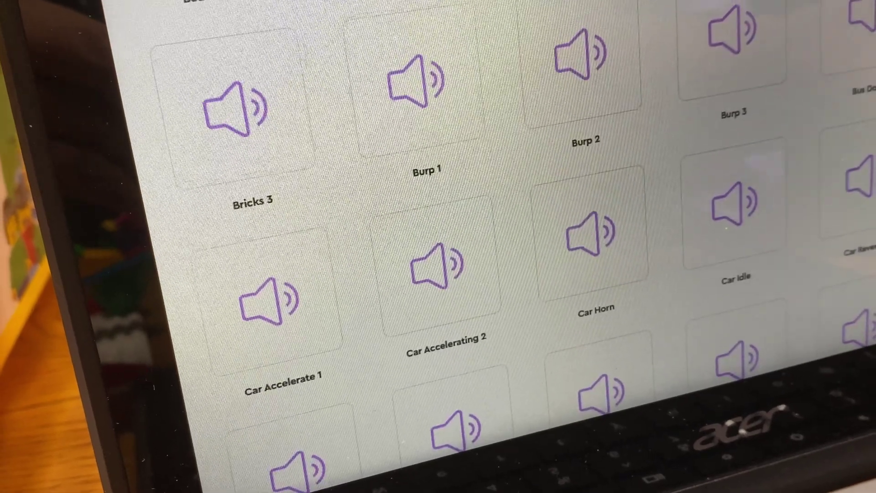
scroll(439, 247, "down", 3)
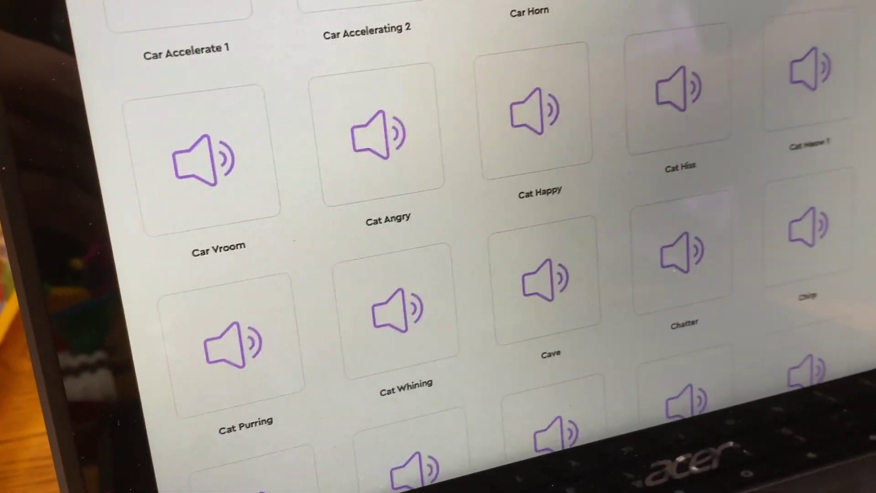
scroll(438, 246, "down", 3)
scroll(438, 246, "down", 3)
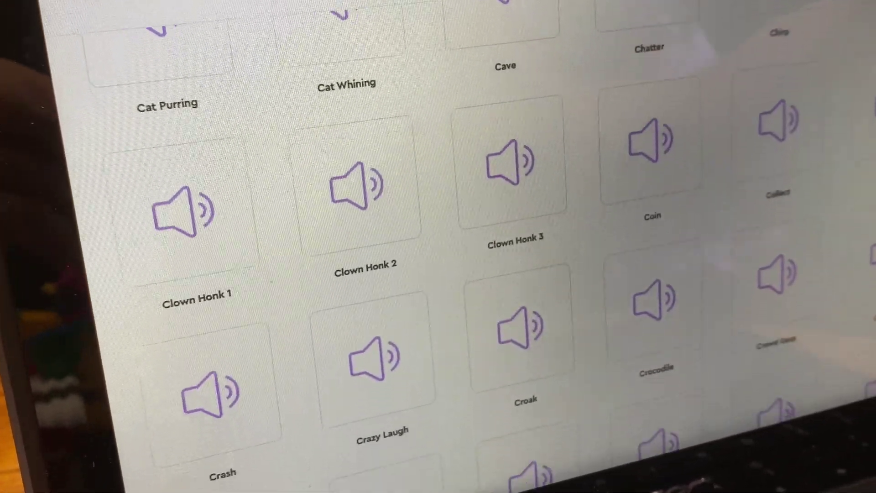
scroll(438, 246, "down", 2)
scroll(438, 246, "down", 2)
scroll(438, 247, "down", 2)
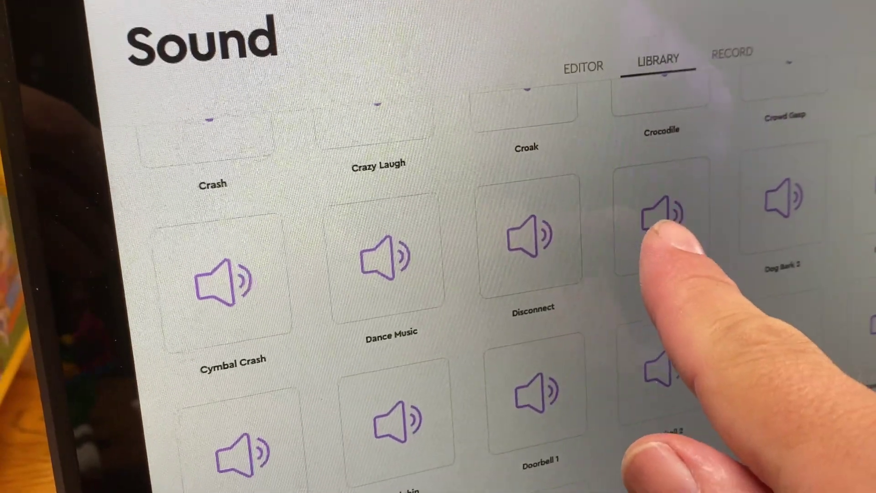
left_click(654, 230)
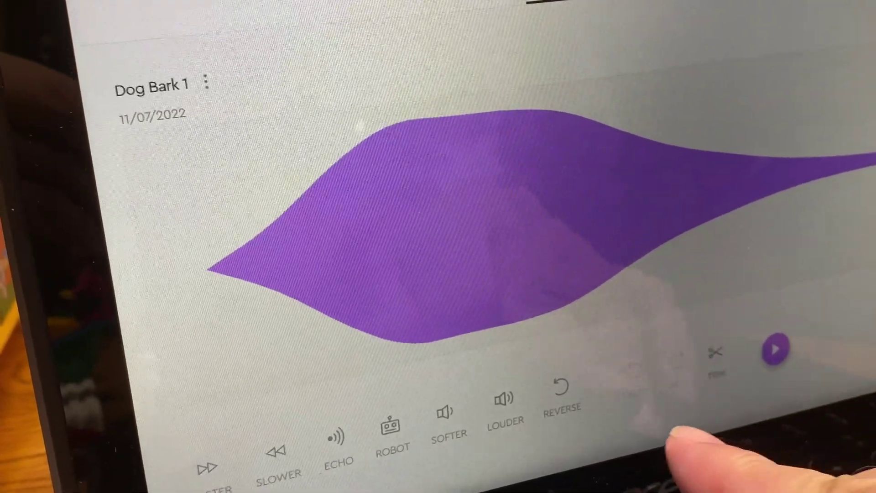
left_click(771, 344)
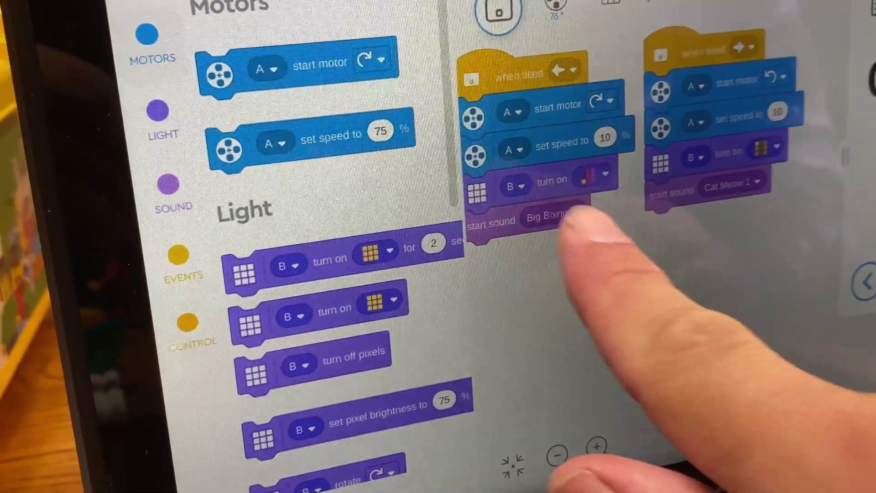
- Change the first stack's start sound from Big Boing to Dog Bark 1
left_click(515, 204)
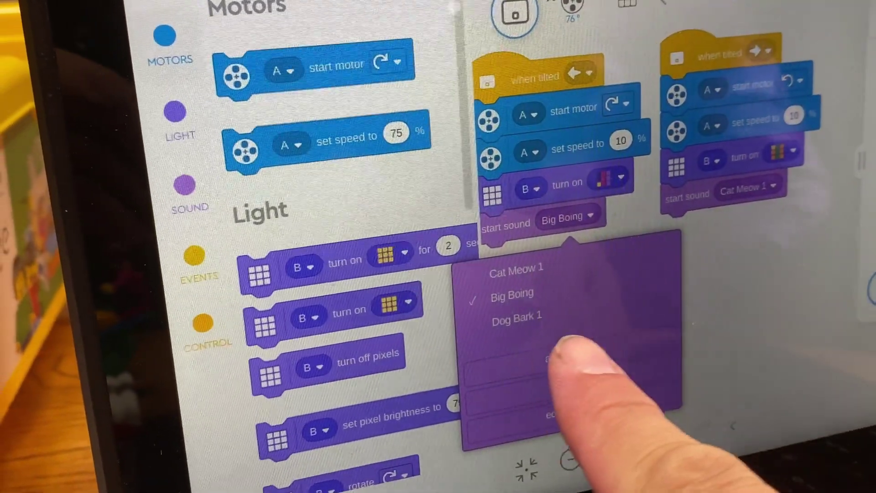
left_click(523, 327)
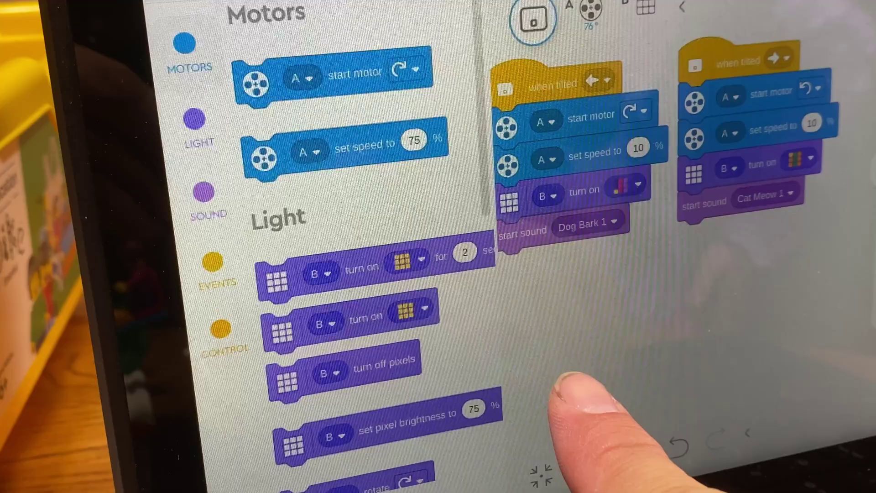